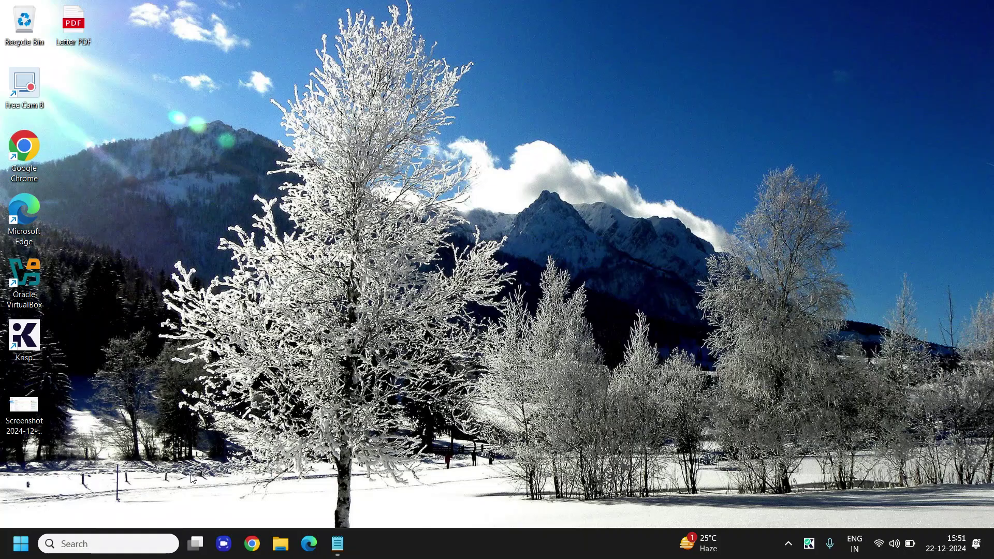
Open Settings from the Start quick-link menu, go to Personalization, and scroll toward Taskbar.
{"action": "right_click", "coordinate": [19, 547]}
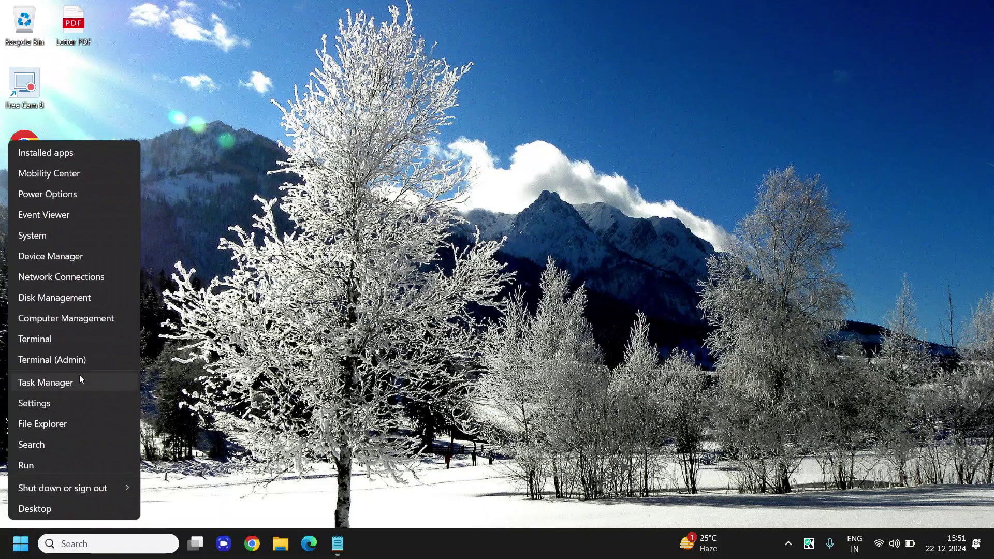
{"action": "left_click", "coordinate": [57, 404]}
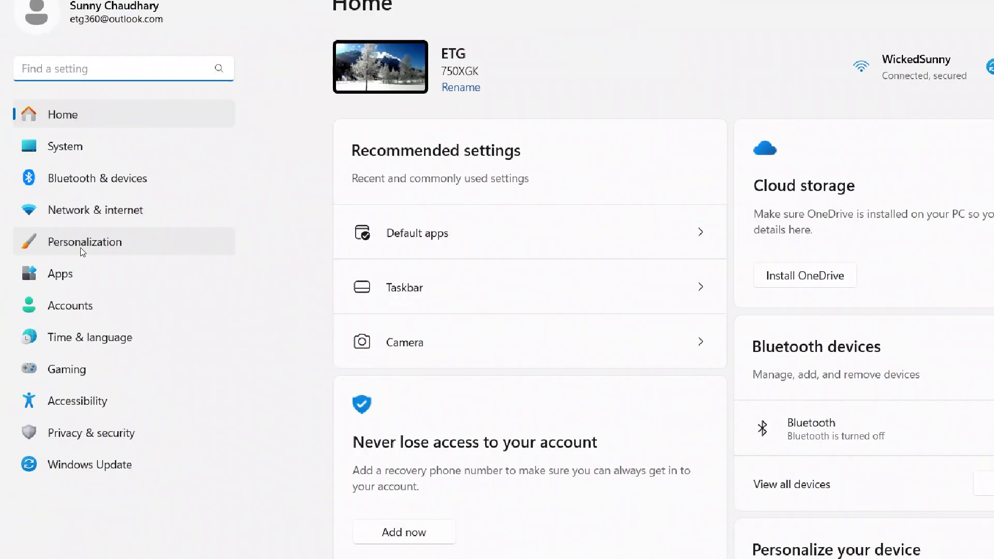
{"action": "left_click", "coordinate": [80, 248]}
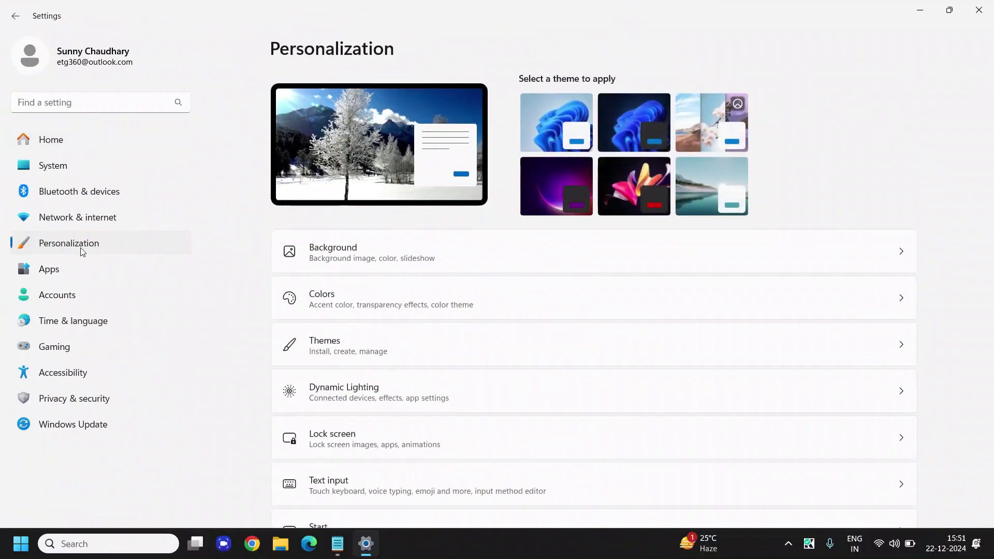
{"action": "scroll", "coordinate": [417, 328], "scroll_direction": "down", "scroll_amount": 5}
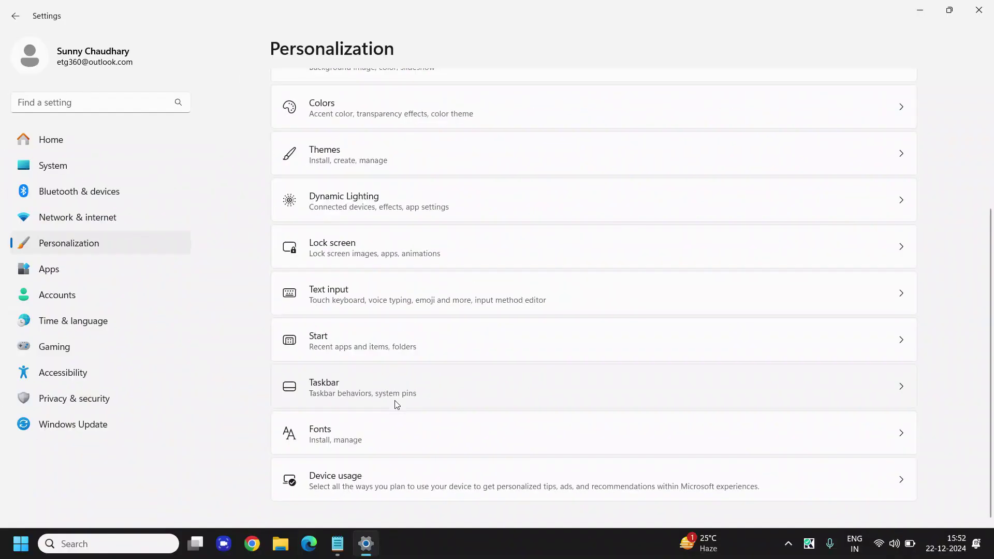
In Taskbar settings, set Search to Hide, then Search icon and label, finally Search box.
{"action": "left_click", "coordinate": [396, 403]}
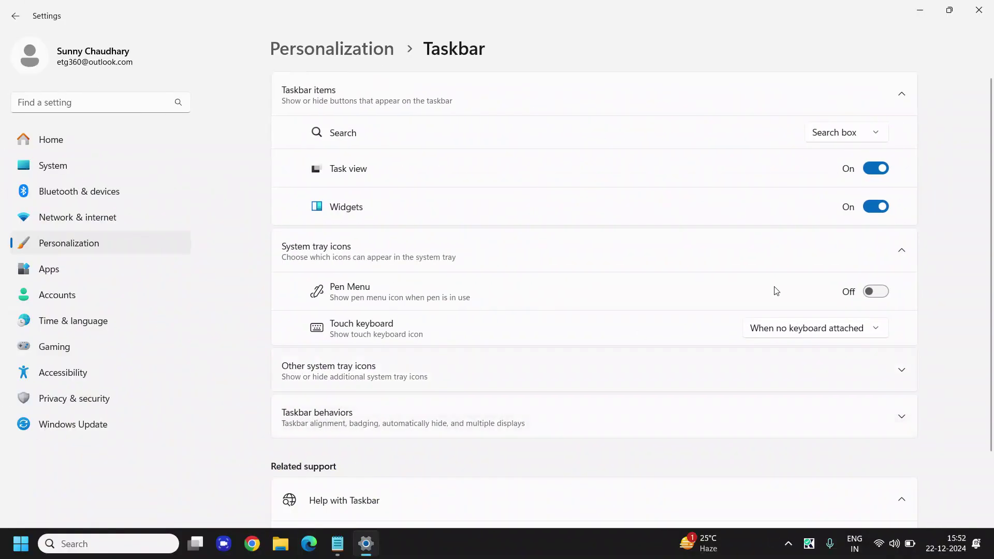
{"action": "left_click", "coordinate": [862, 133]}
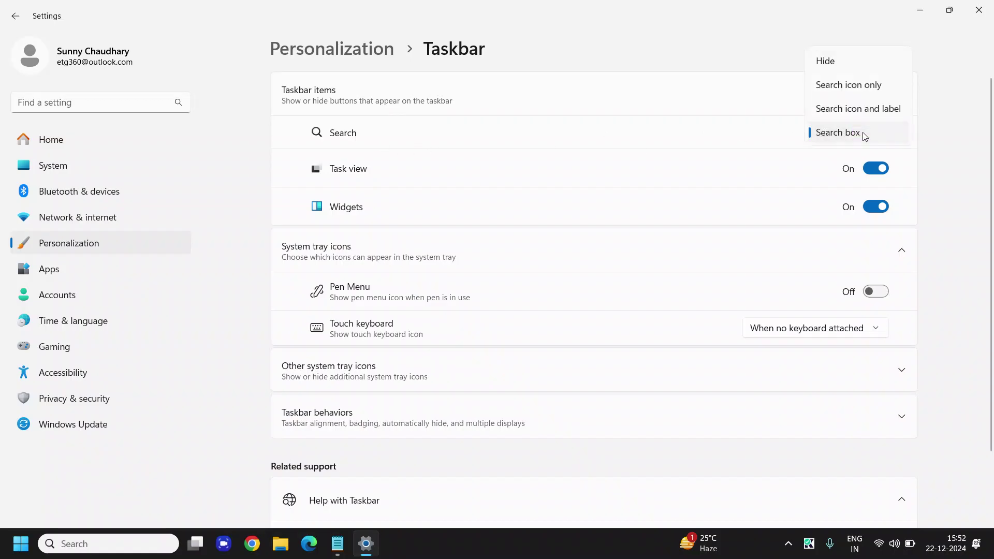
{"action": "left_click", "coordinate": [850, 61]}
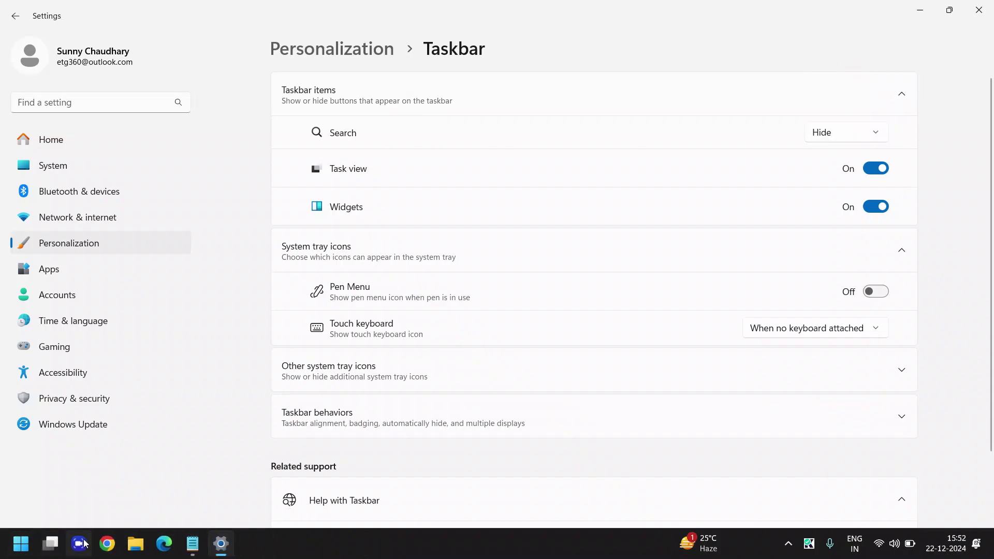
{"action": "left_click", "coordinate": [875, 133]}
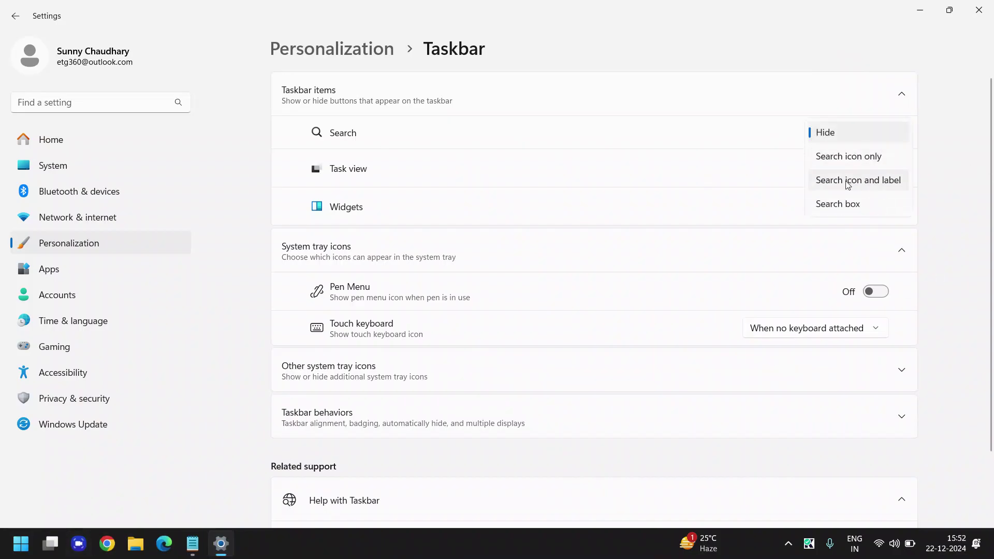
{"action": "left_click", "coordinate": [852, 179]}
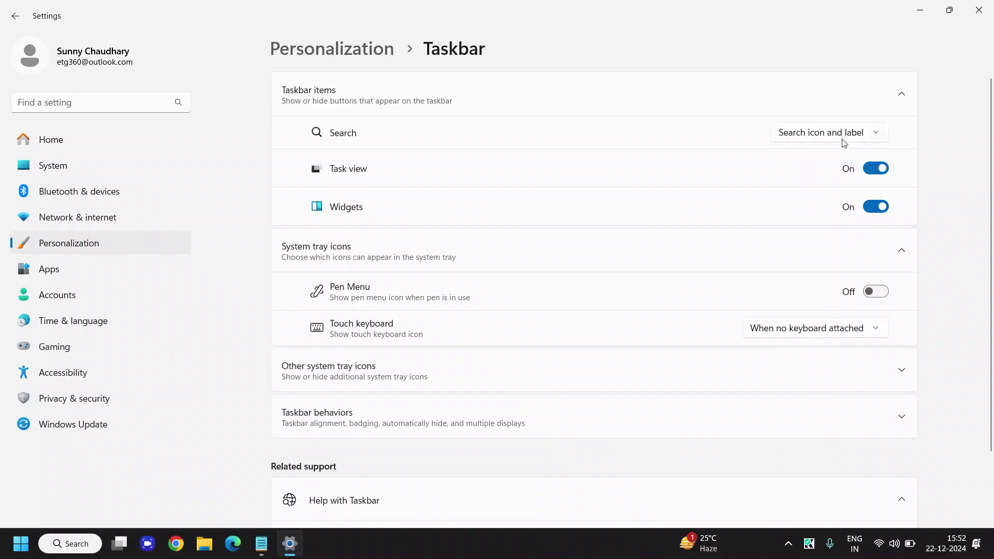
{"action": "left_click", "coordinate": [873, 137]}
{"action": "left_click", "coordinate": [829, 162]}
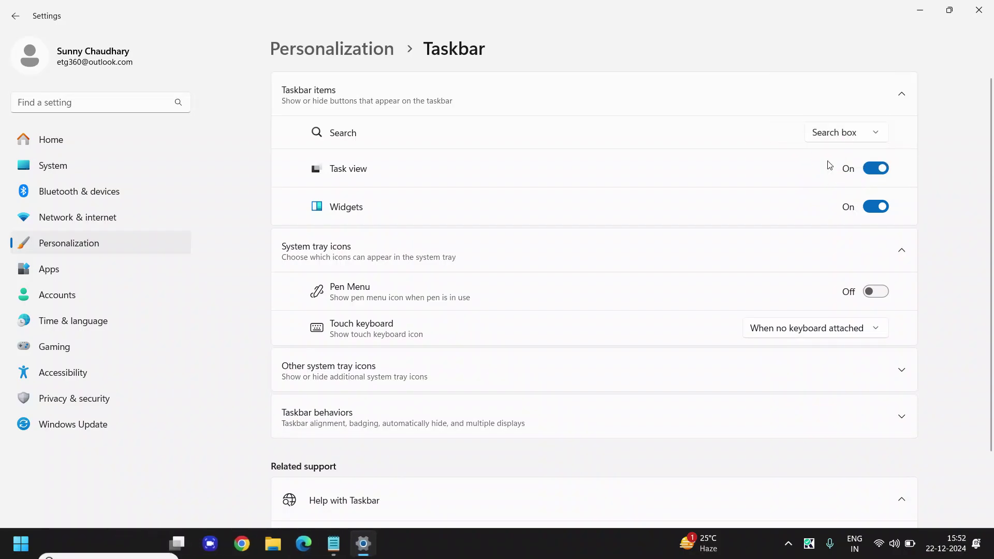
Open Privacy & security > Searching Windows and scroll down to its related indexing settings.
{"action": "left_click", "coordinate": [93, 401]}
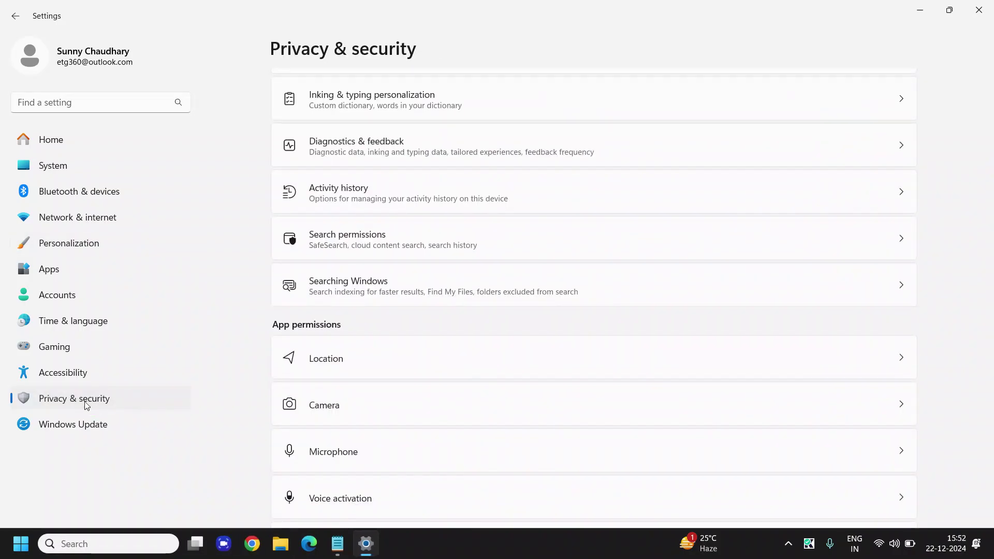
{"action": "scroll", "coordinate": [419, 384], "scroll_direction": "up", "scroll_amount": 5}
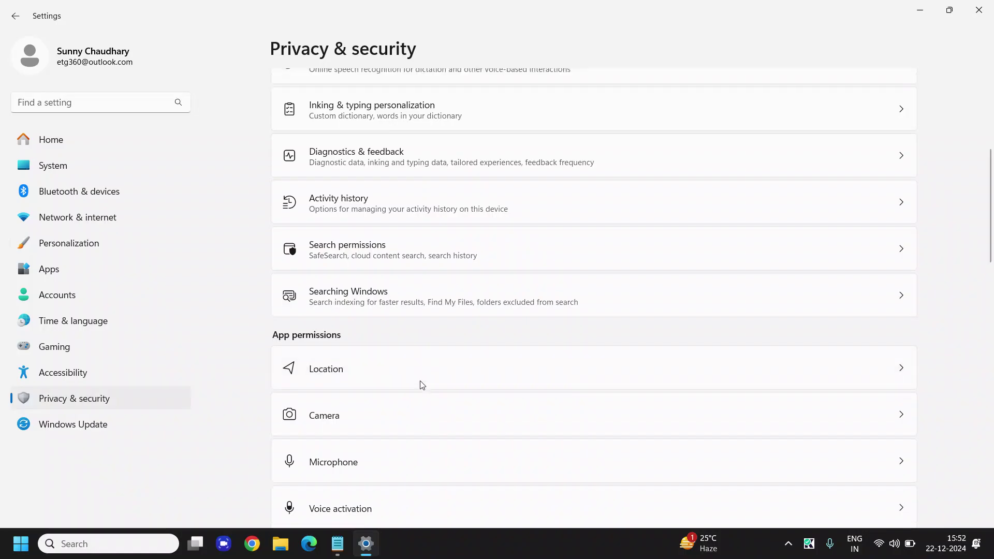
{"action": "scroll", "coordinate": [422, 385], "scroll_direction": "down", "scroll_amount": 5}
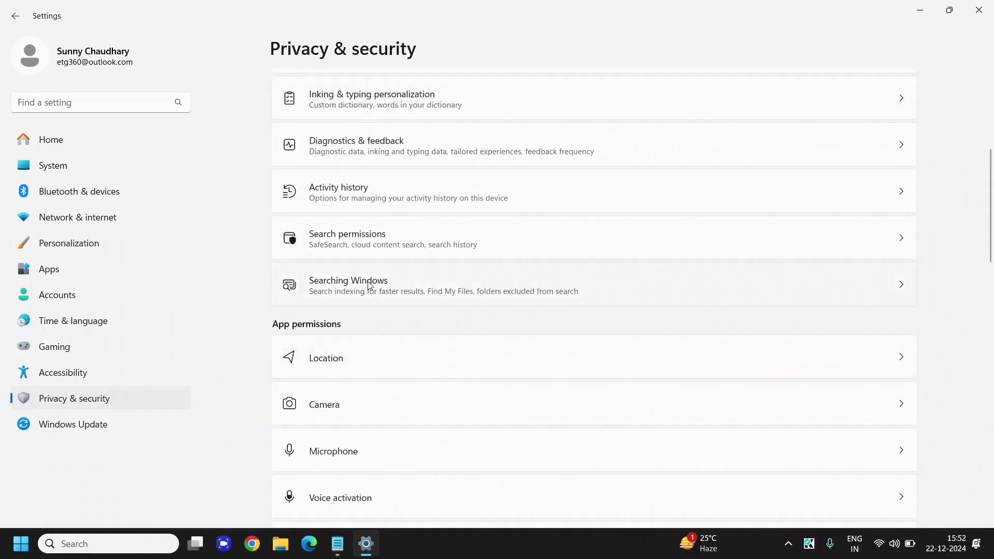
{"action": "left_click", "coordinate": [394, 296]}
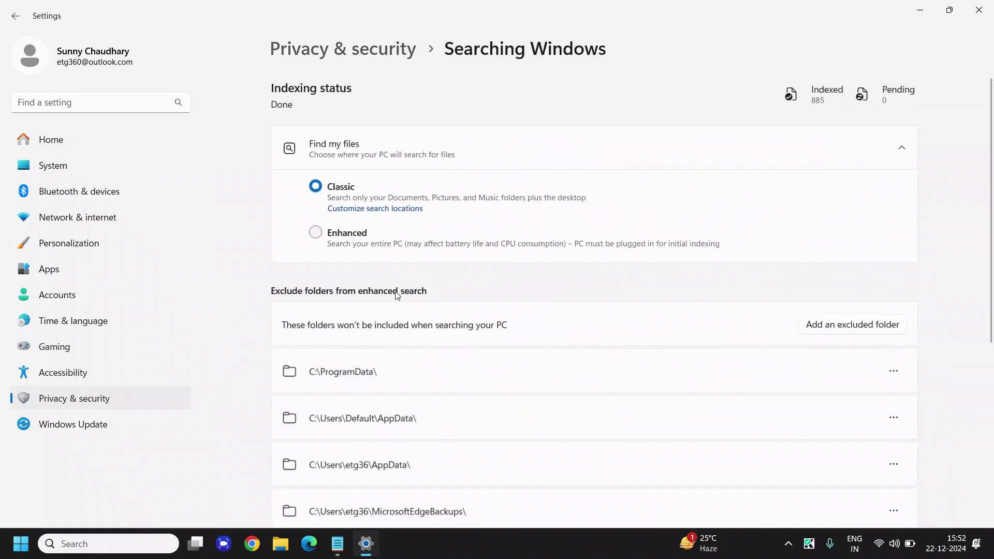
{"action": "scroll", "coordinate": [397, 294], "scroll_direction": "down", "scroll_amount": 10}
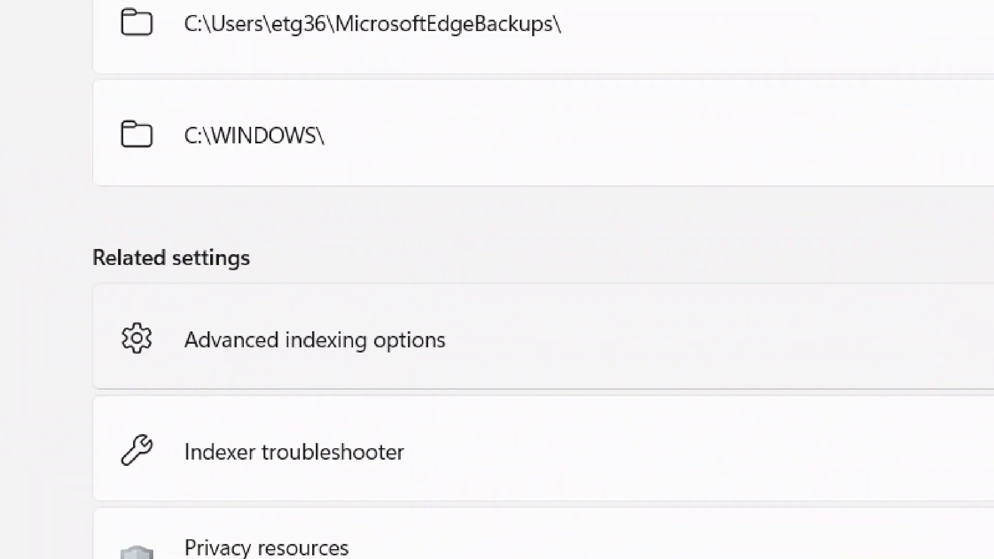
{"action": "left_click", "coordinate": [395, 342]}
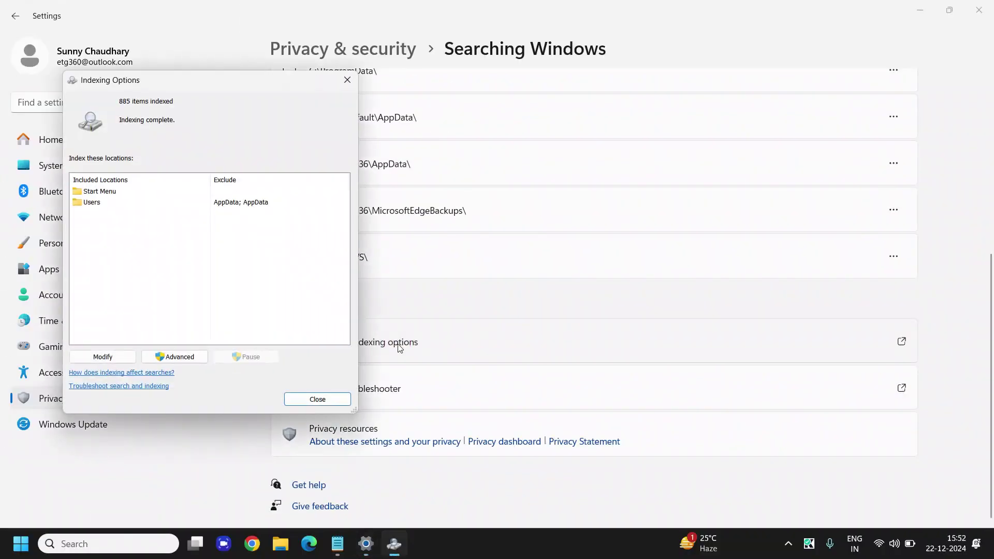
{"action": "left_click", "coordinate": [176, 357]}
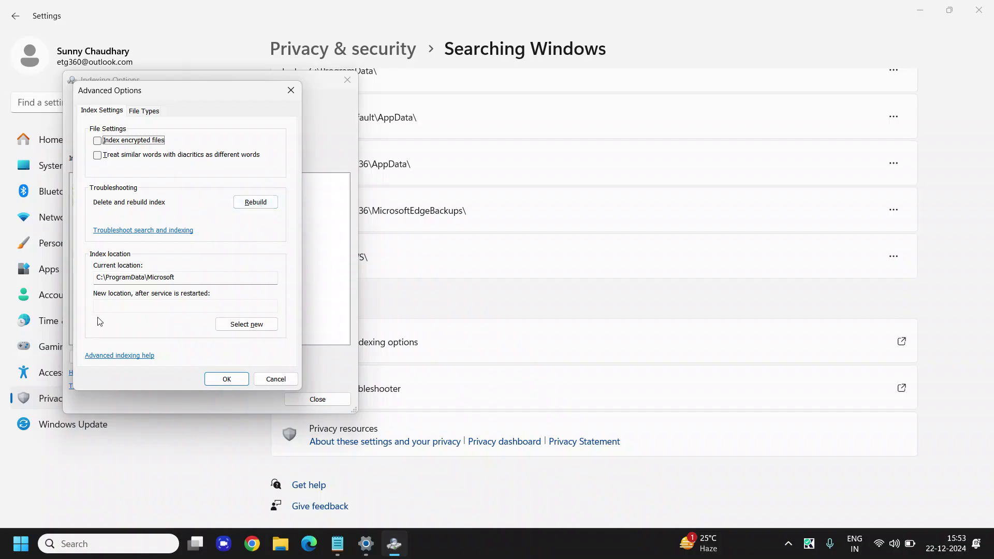
{"action": "key", "text": "alt+space"}
{"action": "key", "text": "c"}
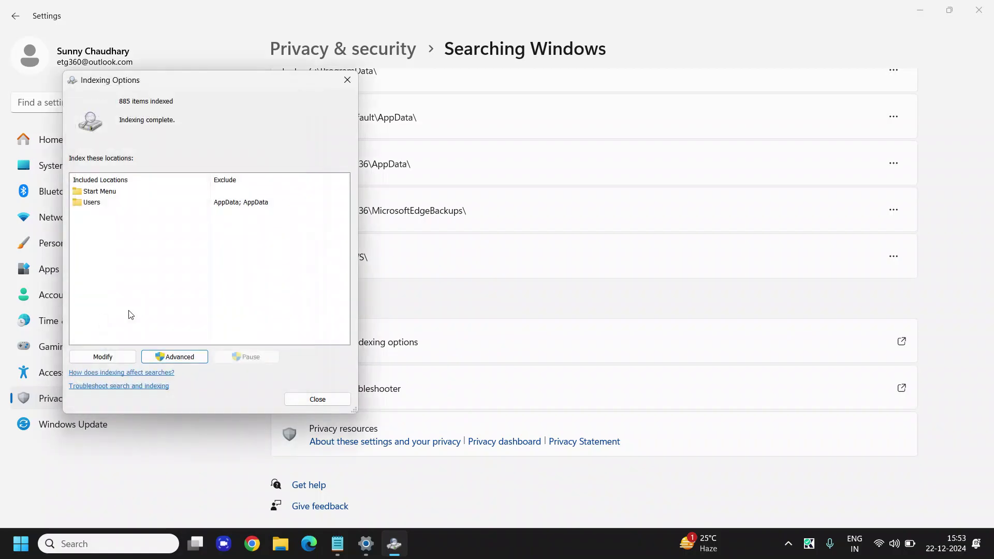
{"action": "left_click", "coordinate": [317, 400]}
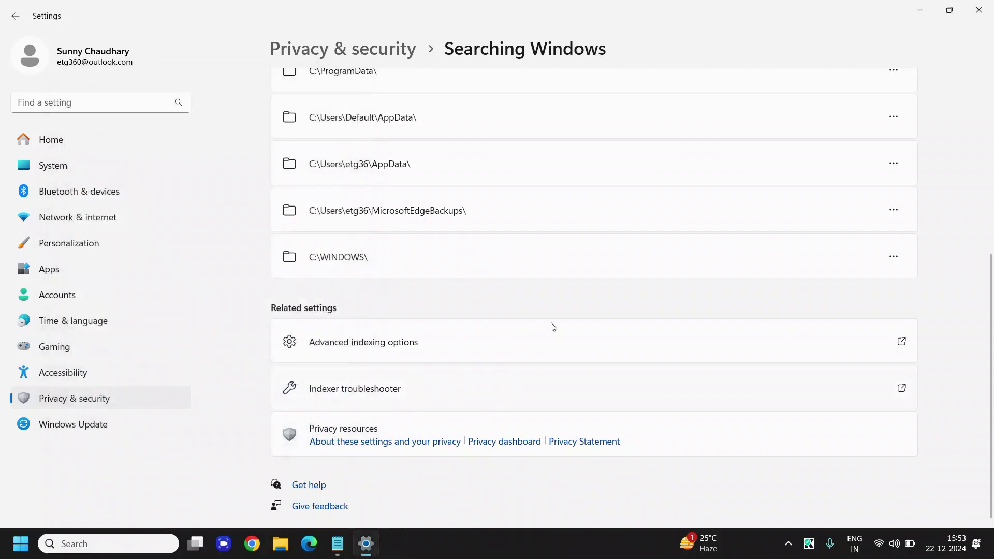
{"action": "left_click", "coordinate": [978, 10]}
Test the taskbar search box twice, dismissing the search panel each time.
{"action": "left_click", "coordinate": [77, 543]}
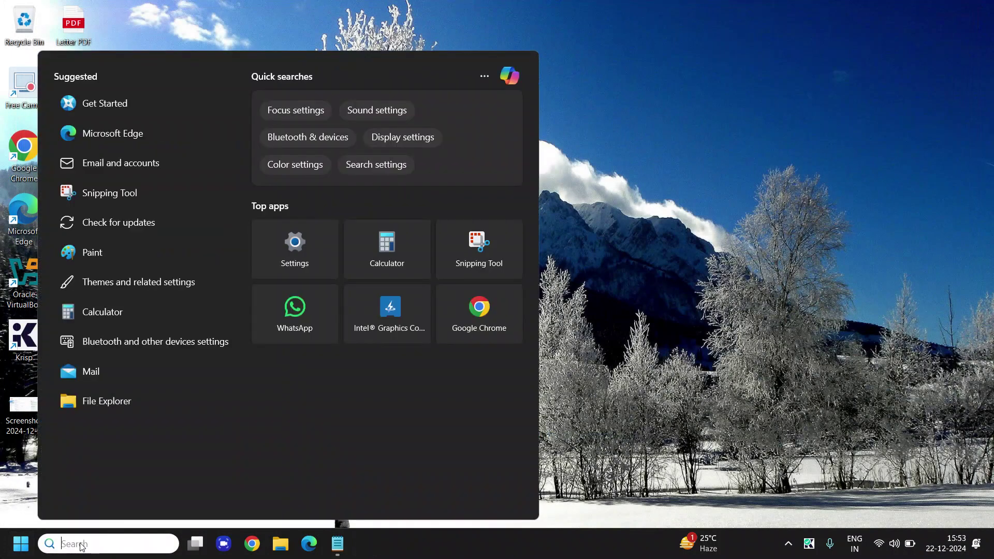
{"action": "left_click", "coordinate": [860, 281]}
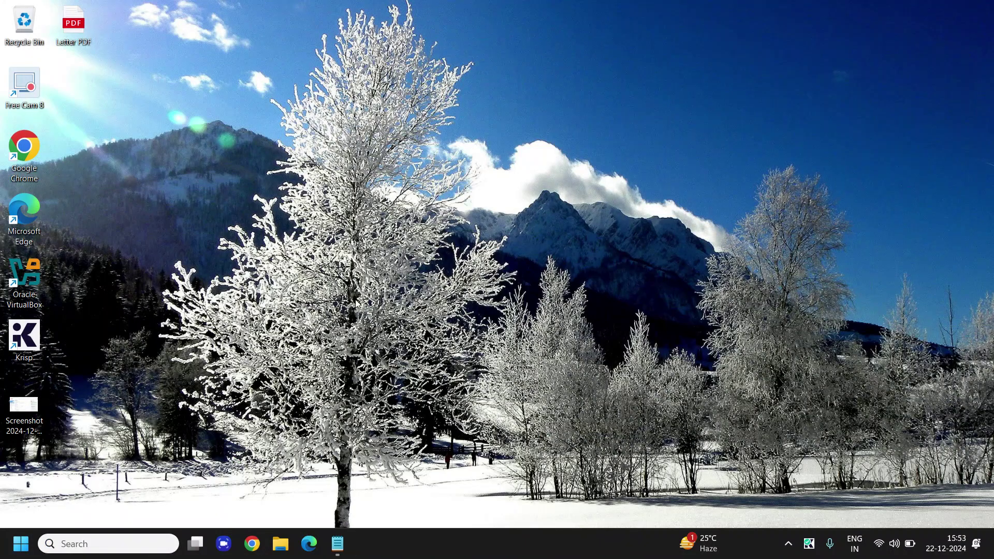
{"action": "left_click", "coordinate": [100, 542]}
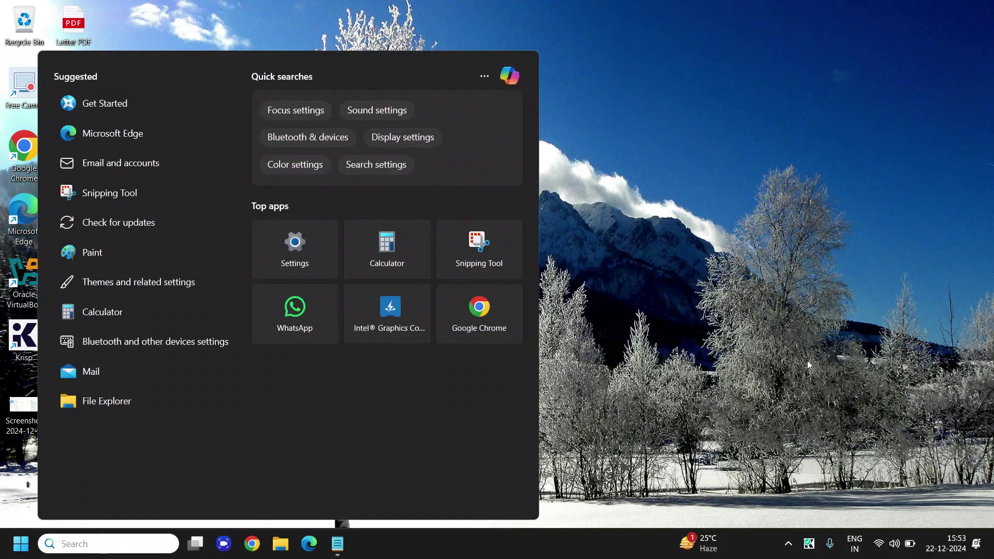
{"action": "left_click", "coordinate": [809, 363]}
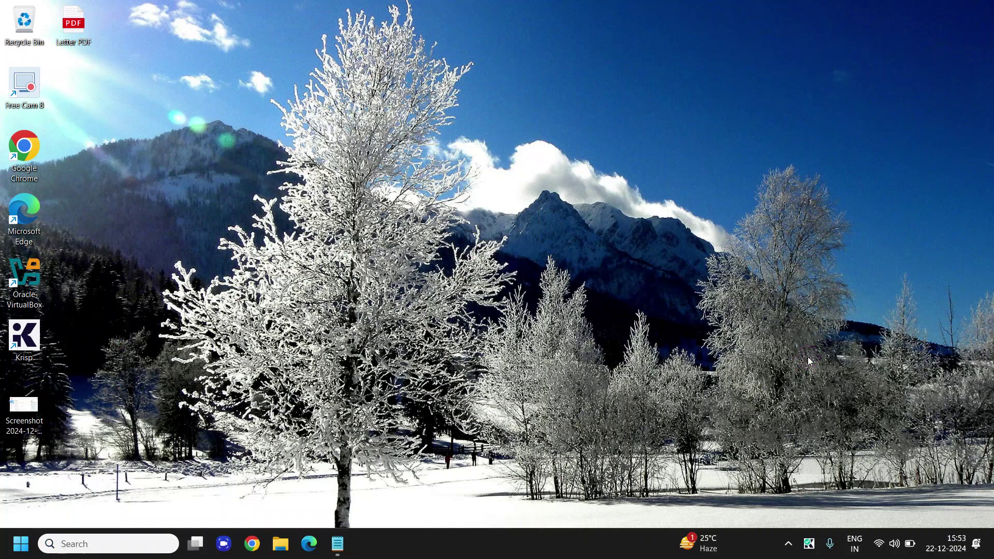
Open Task Manager from the quick-link menu, maximize it, and browse the Processes list.
{"action": "right_click", "coordinate": [22, 547]}
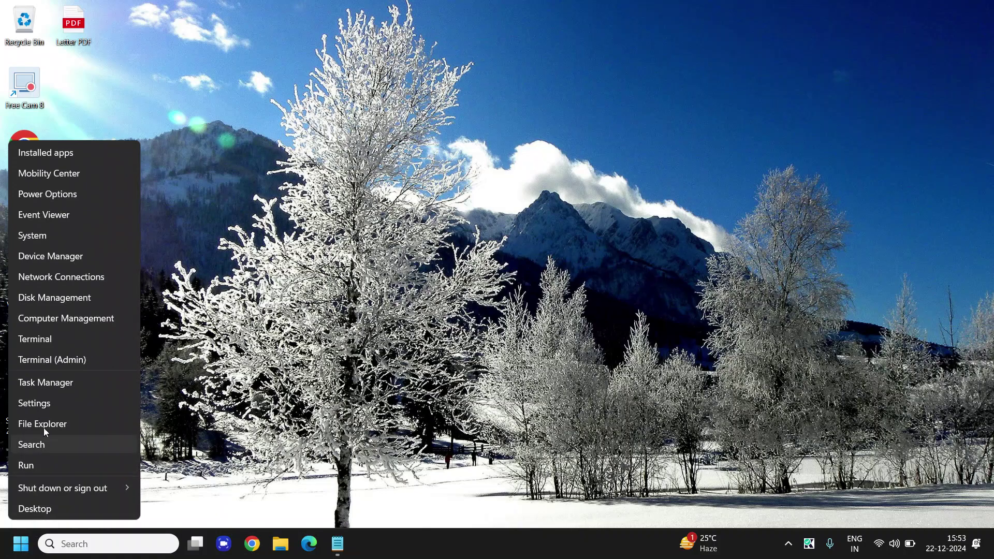
{"action": "left_click", "coordinate": [54, 385]}
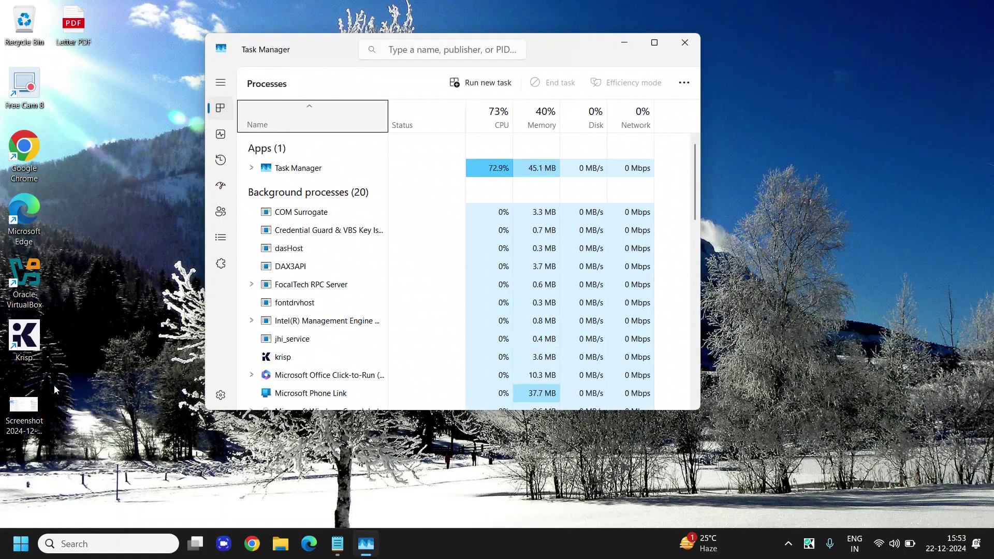
{"action": "key", "text": "super+Up"}
{"action": "left_click", "coordinate": [126, 259]}
{"action": "scroll", "coordinate": [122, 267], "scroll_direction": "down", "scroll_amount": 1}
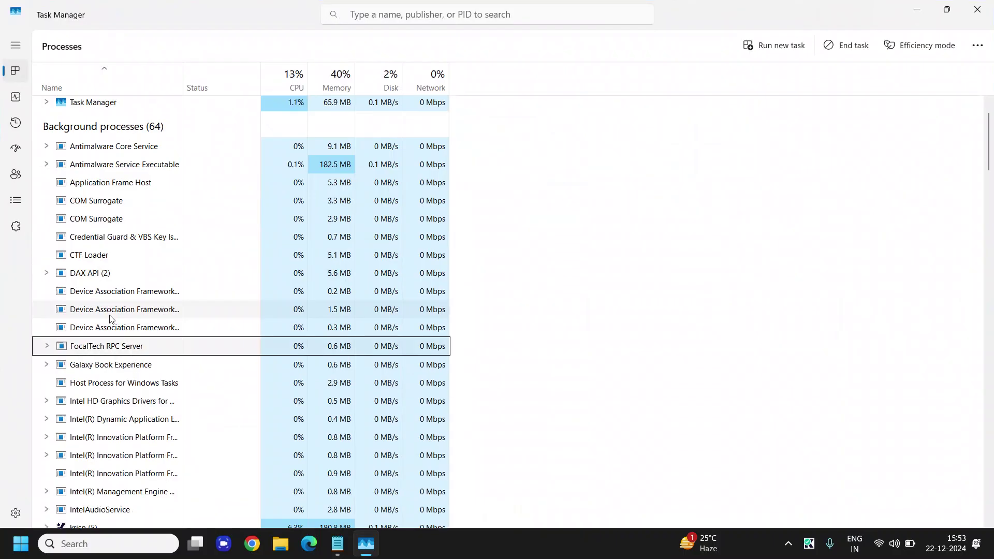
{"action": "scroll", "coordinate": [109, 318], "scroll_direction": "down", "scroll_amount": 2}
{"action": "scroll", "coordinate": [109, 319], "scroll_direction": "down", "scroll_amount": 5}
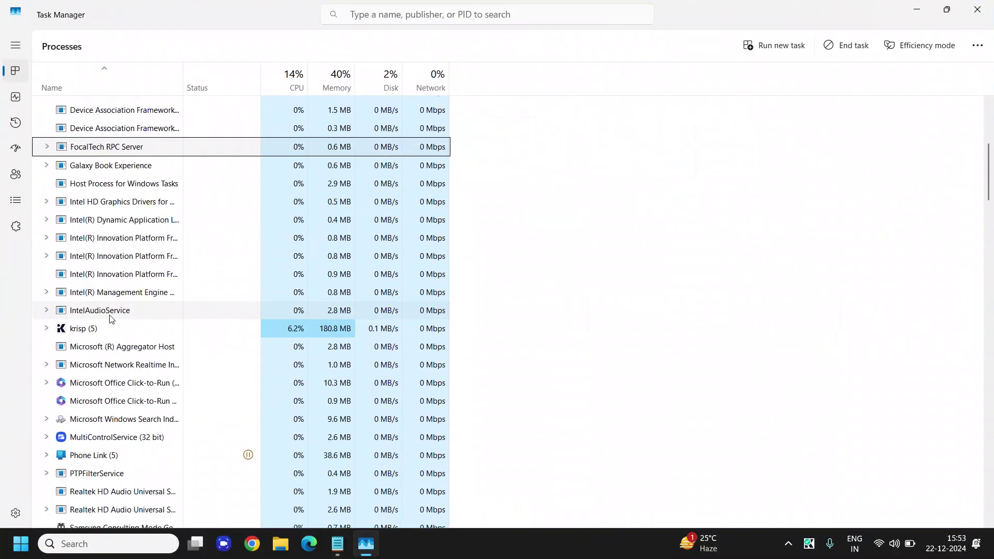
{"action": "scroll", "coordinate": [110, 319], "scroll_direction": "up", "scroll_amount": 1}
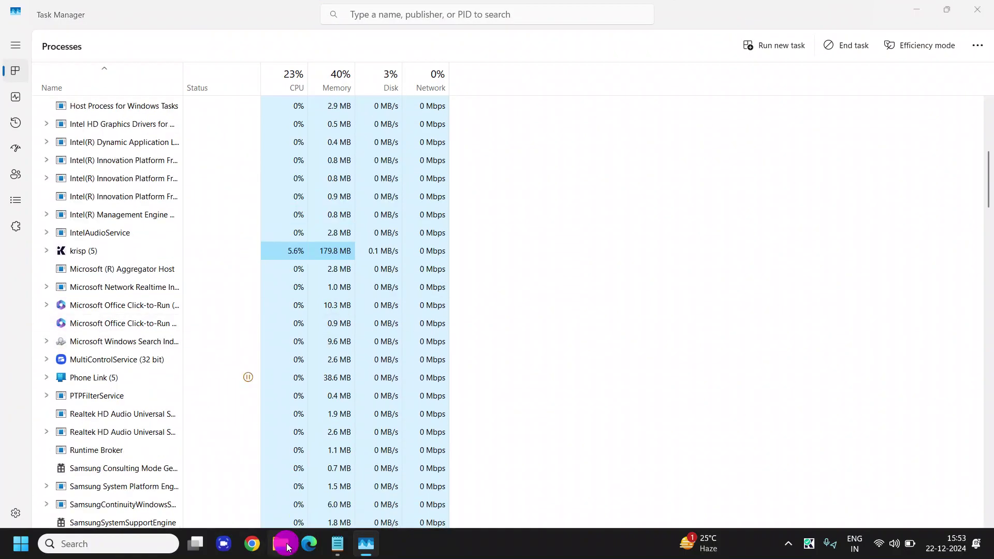
{"action": "left_click", "coordinate": [280, 544]}
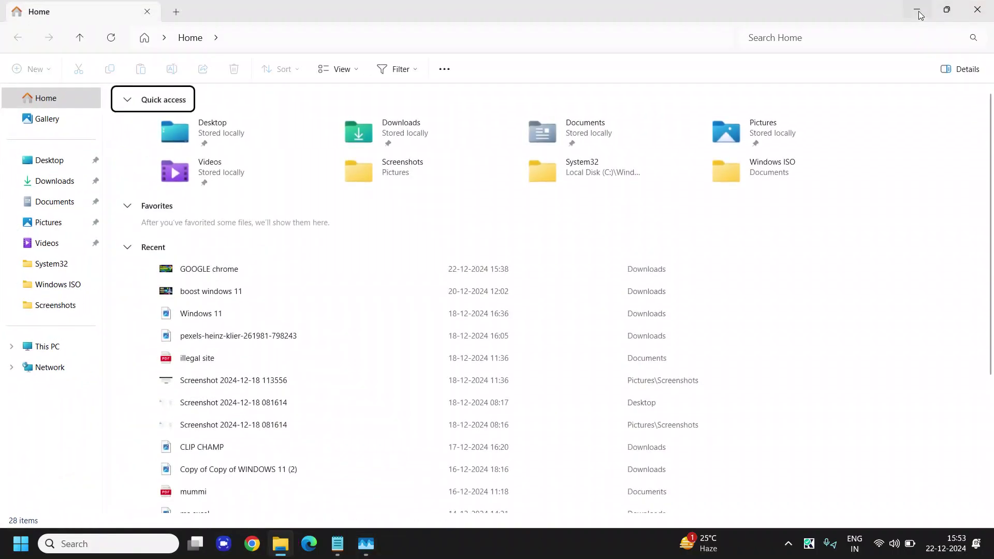
{"action": "left_click", "coordinate": [917, 9]}
{"action": "scroll", "coordinate": [138, 394], "scroll_direction": "up", "scroll_amount": 7}
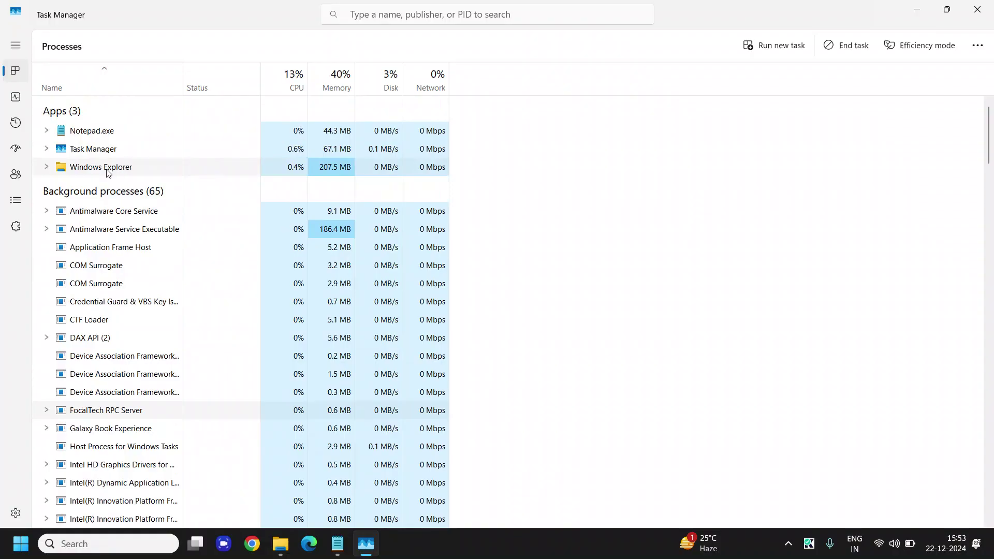
Restart the Windows Explorer process and close Task Manager.
{"action": "right_click", "coordinate": [107, 169]}
{"action": "left_click", "coordinate": [139, 195]}
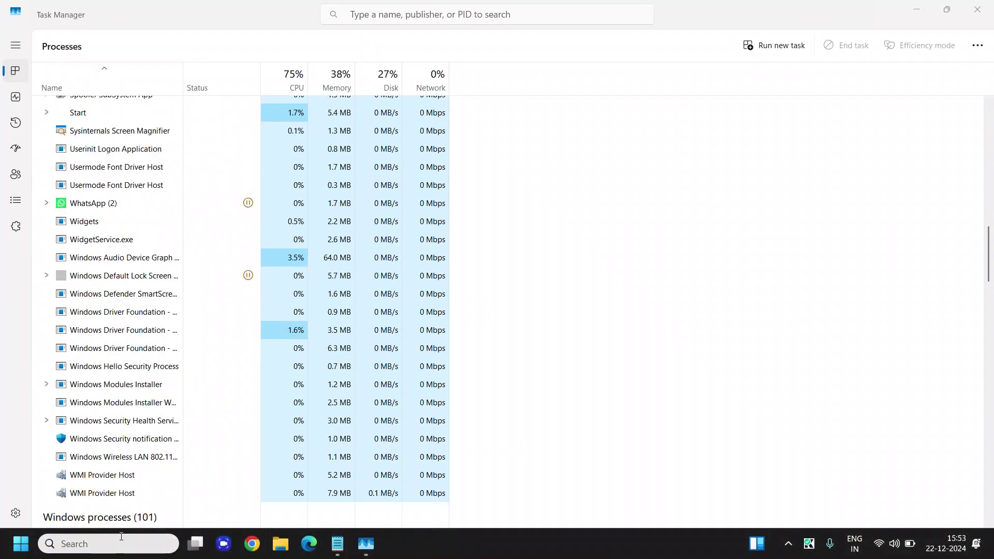
{"action": "left_click", "coordinate": [977, 9]}
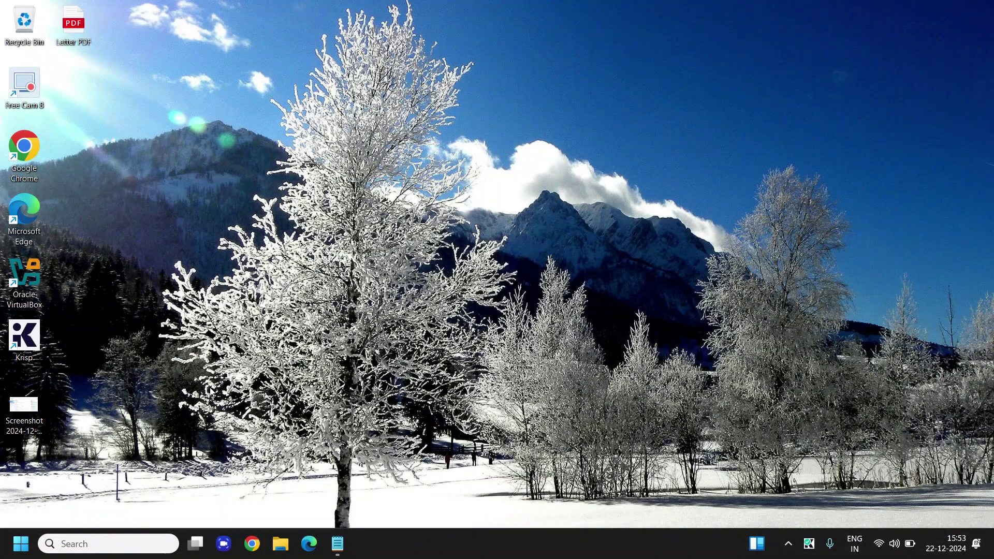
{"action": "right_click", "coordinate": [23, 545]}
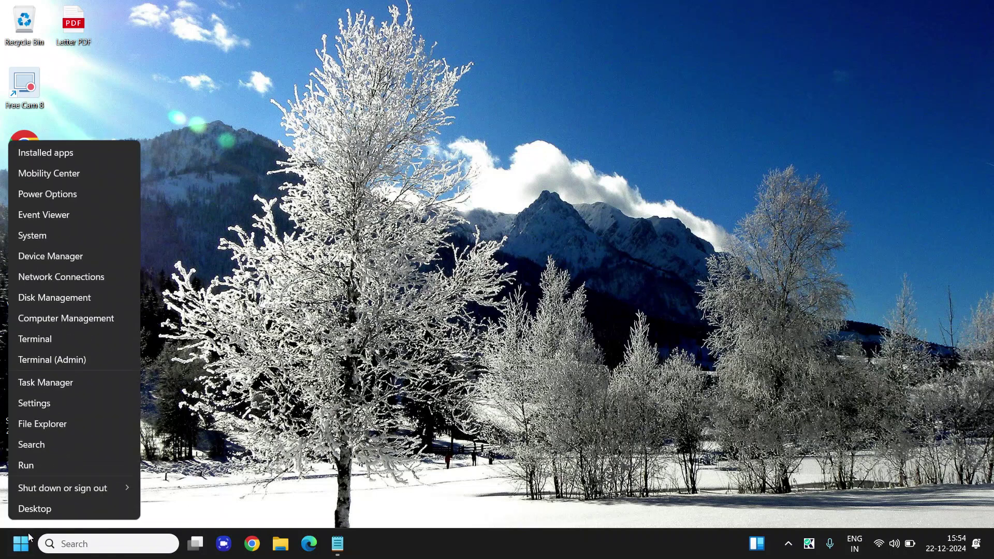
Run services.msc from the Run dialog to open the Services console.
{"action": "left_click", "coordinate": [39, 467]}
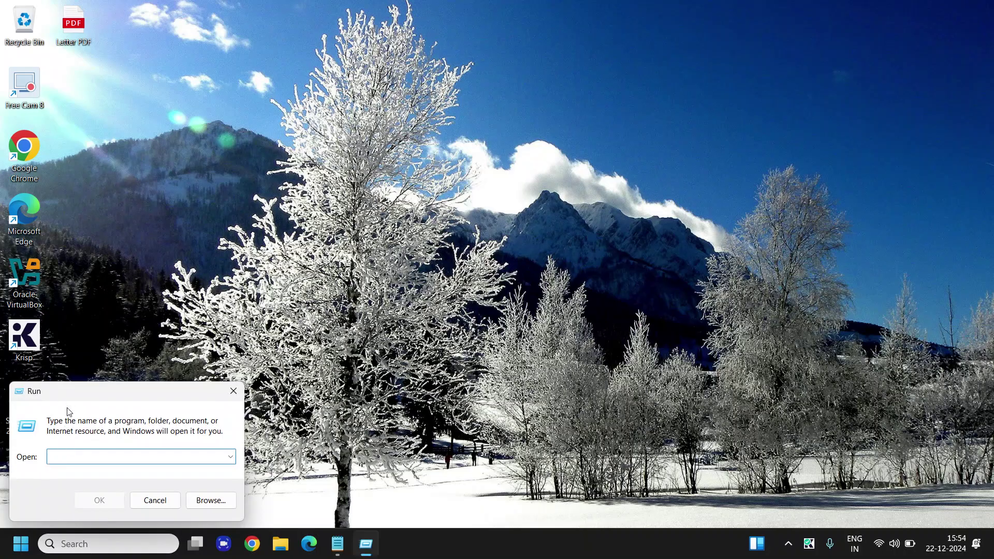
{"action": "left_click_drag", "start_coordinate": [100, 394], "coordinate": [287, 224]}
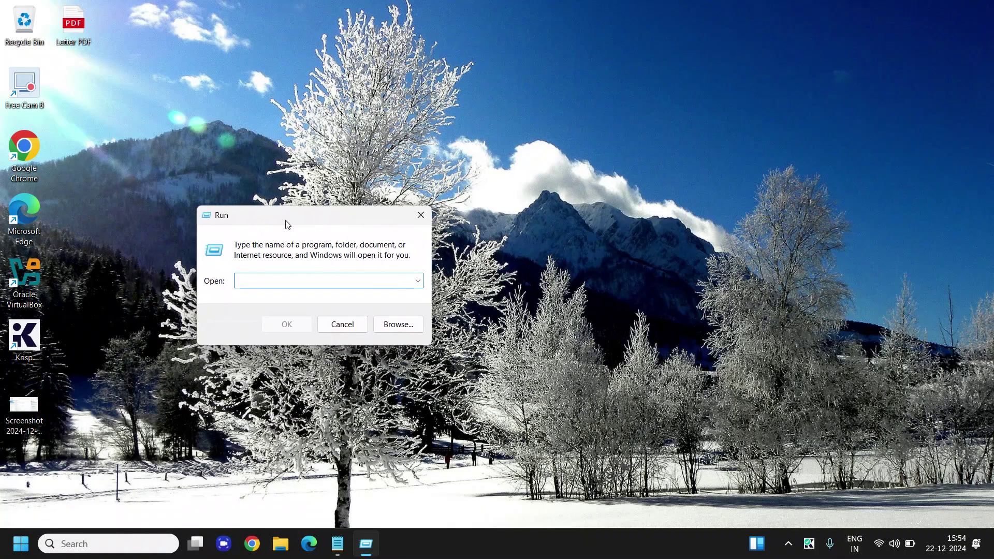
{"action": "left_click", "coordinate": [275, 278]}
{"action": "type", "text": "ser"}
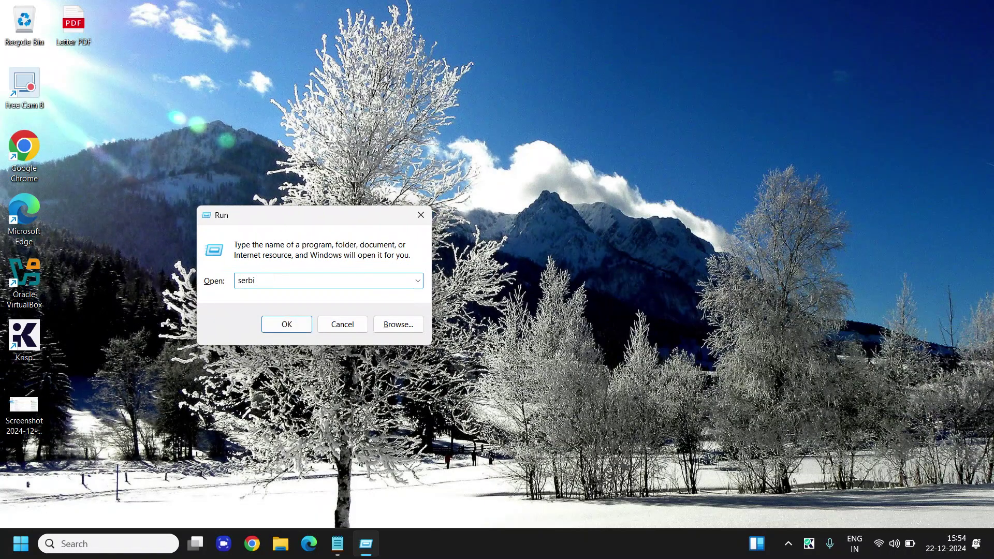
{"action": "type", "text": "vices.msc"}
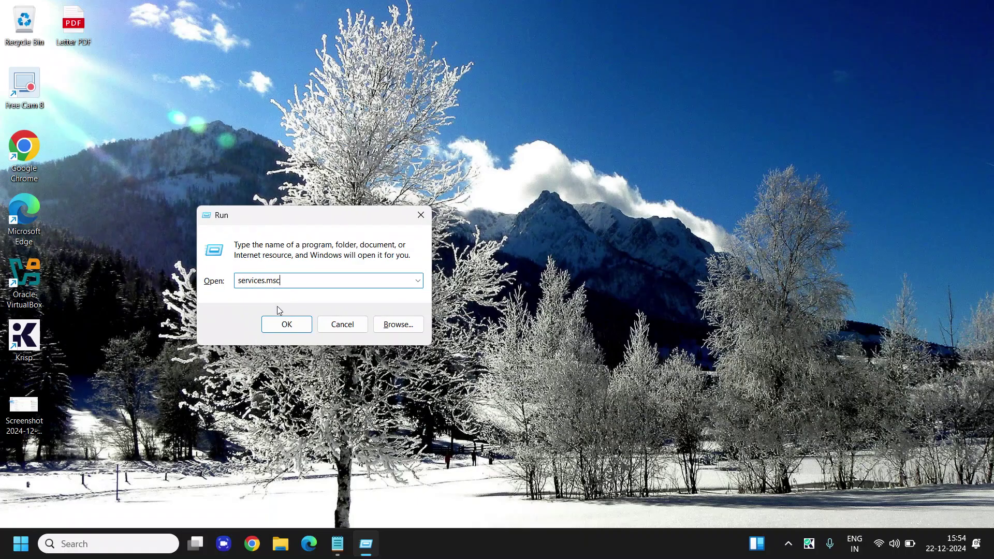
{"action": "left_click", "coordinate": [310, 417]}
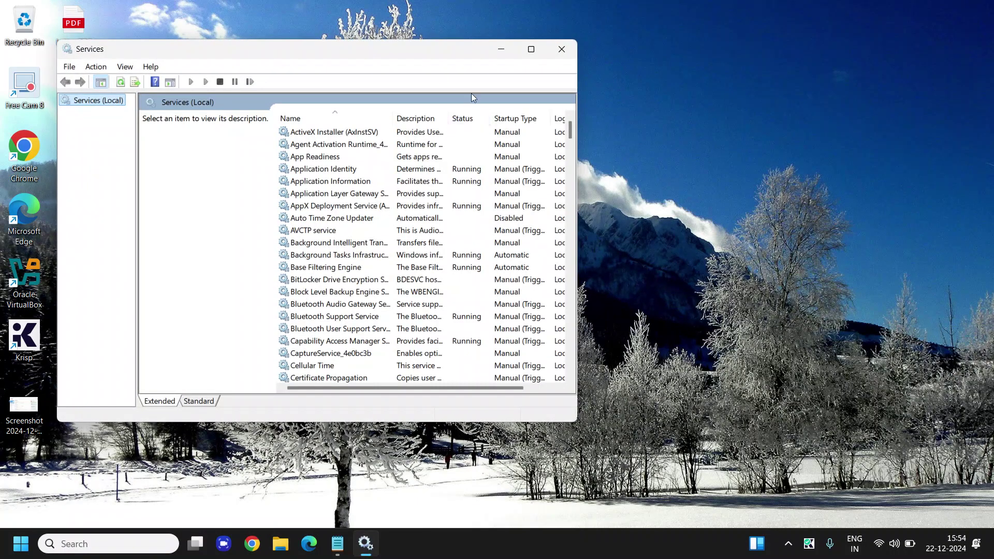
Maximize Services, jump to the W entries, and select the Windows Search service.
{"action": "left_click", "coordinate": [330, 279]}
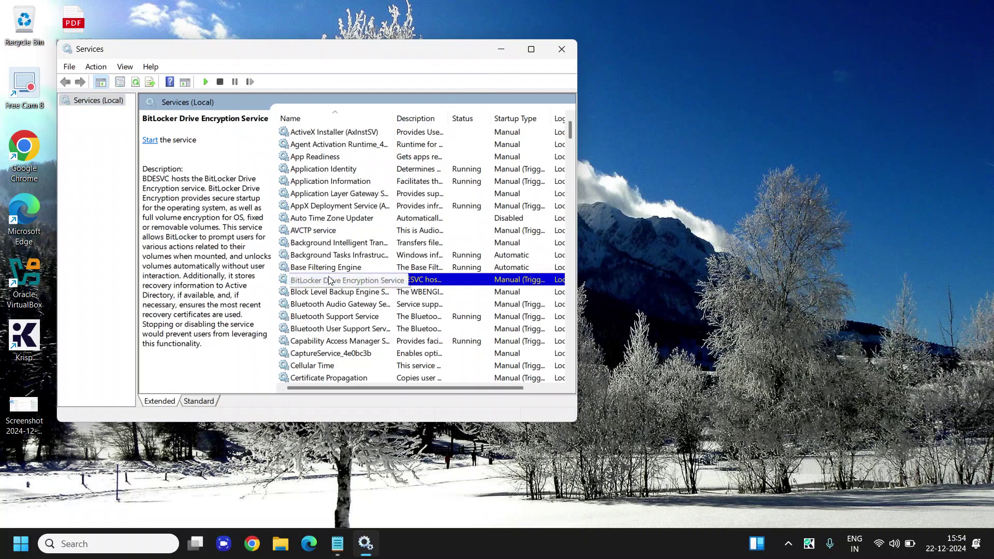
{"action": "key", "text": "w"}
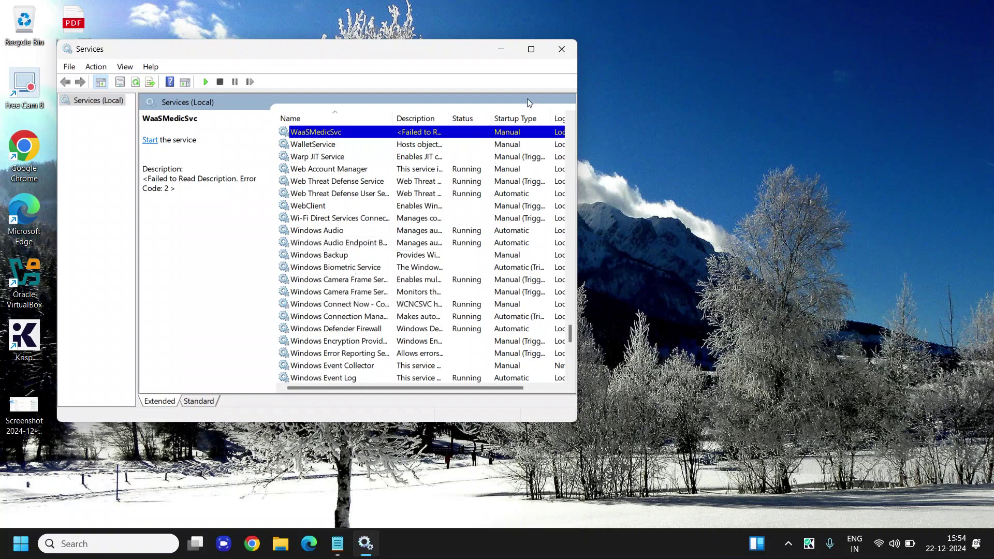
{"action": "left_click", "coordinate": [530, 49]}
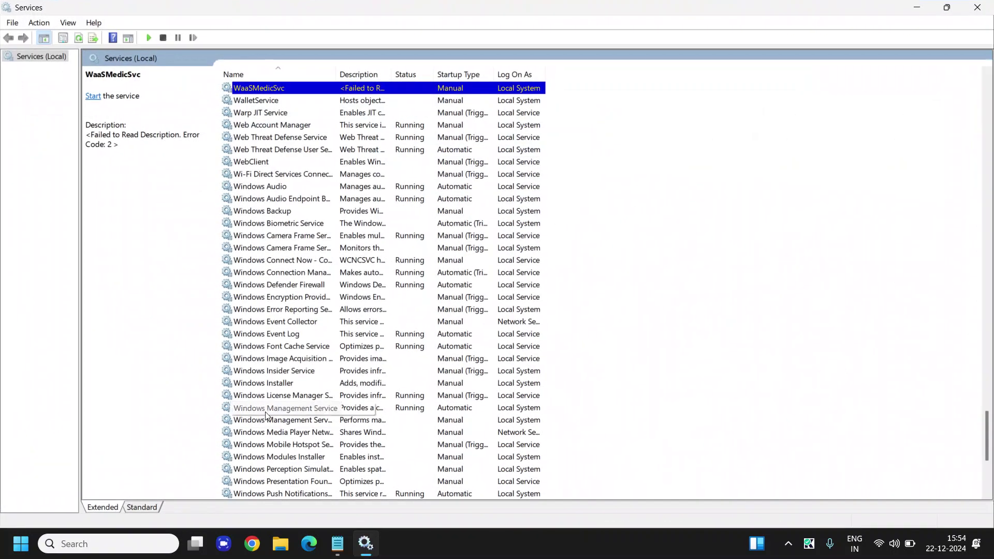
{"action": "scroll", "coordinate": [266, 417], "scroll_direction": "down", "scroll_amount": 4}
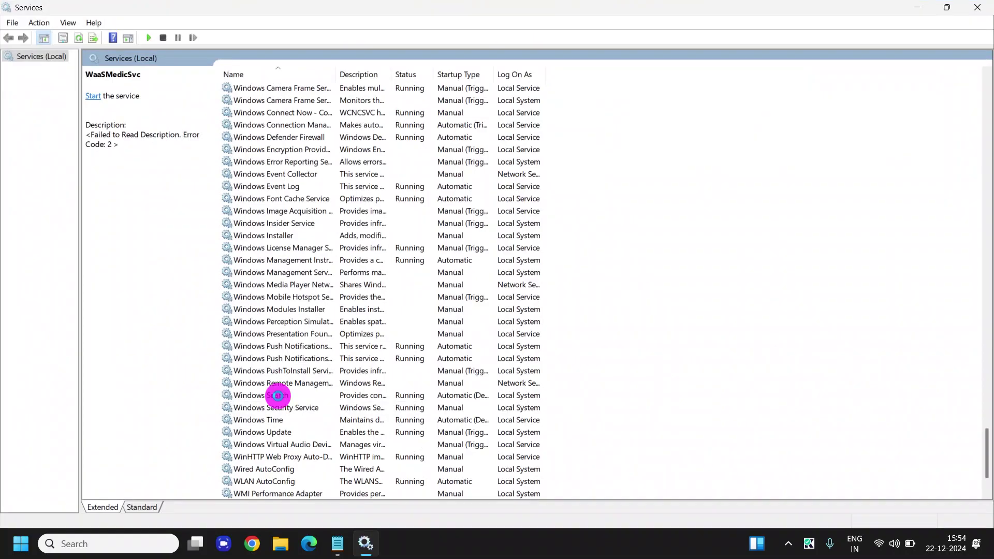
{"action": "left_click", "coordinate": [279, 396]}
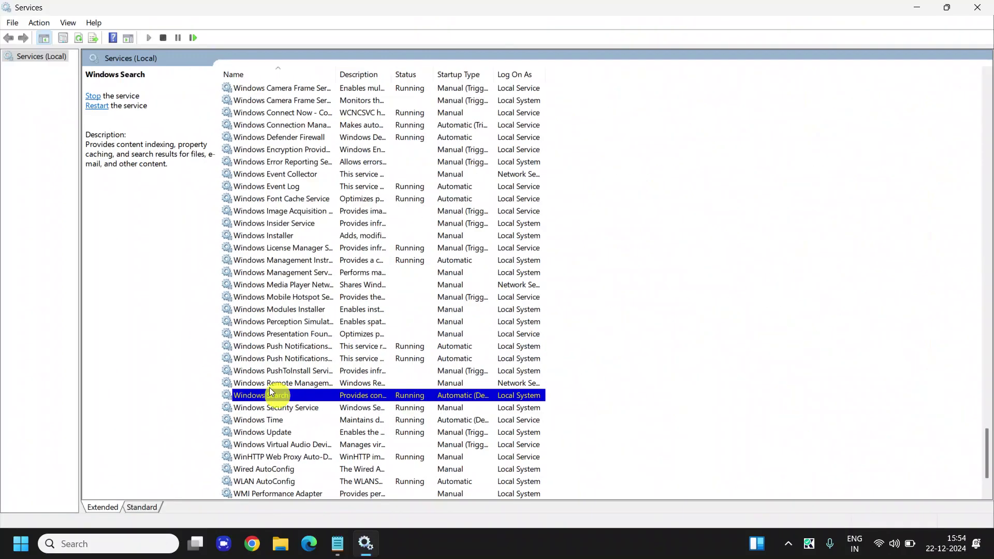
{"action": "right_click", "coordinate": [270, 393]}
Set Windows Search's startup type to Automatic (Delayed Start), apply it, and close Services.
{"action": "left_click", "coordinate": [310, 366]}
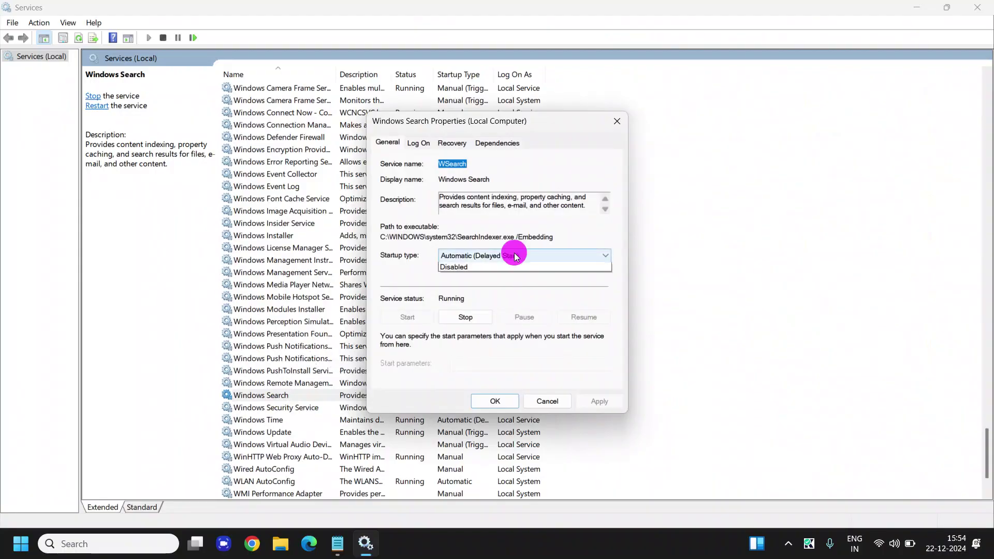
{"action": "left_click", "coordinate": [514, 256]}
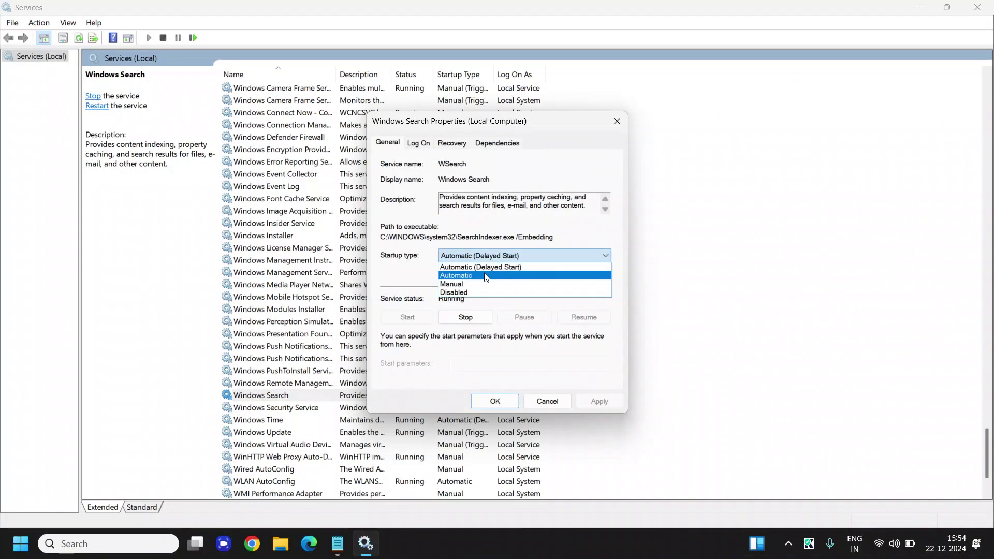
{"action": "left_click", "coordinate": [503, 272]}
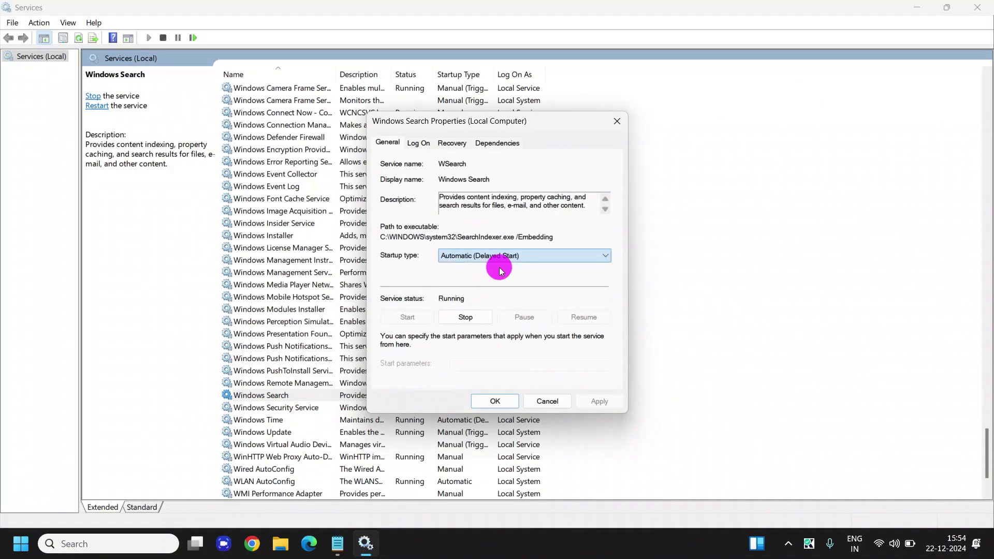
{"action": "left_click", "coordinate": [515, 258]}
{"action": "left_click", "coordinate": [508, 291]}
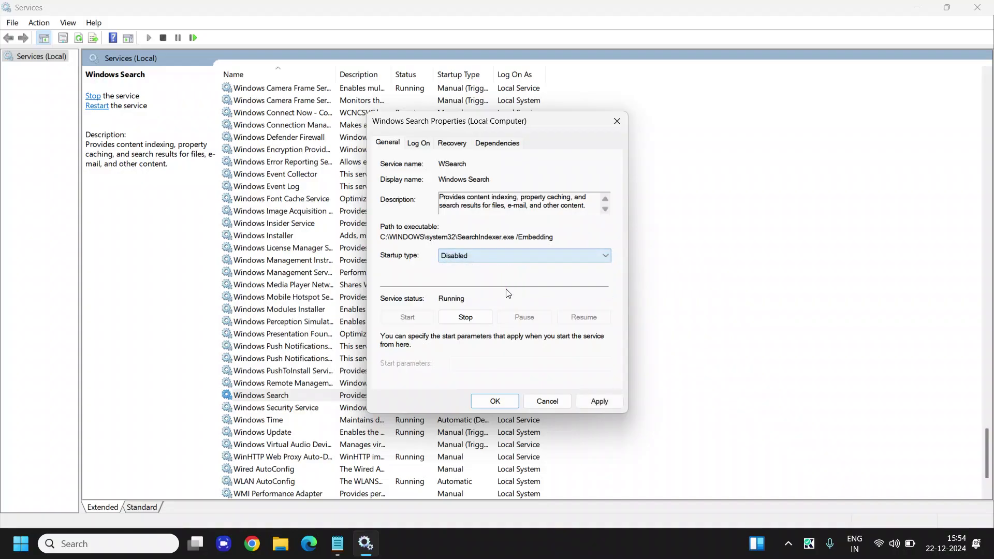
{"action": "left_click", "coordinate": [510, 257]}
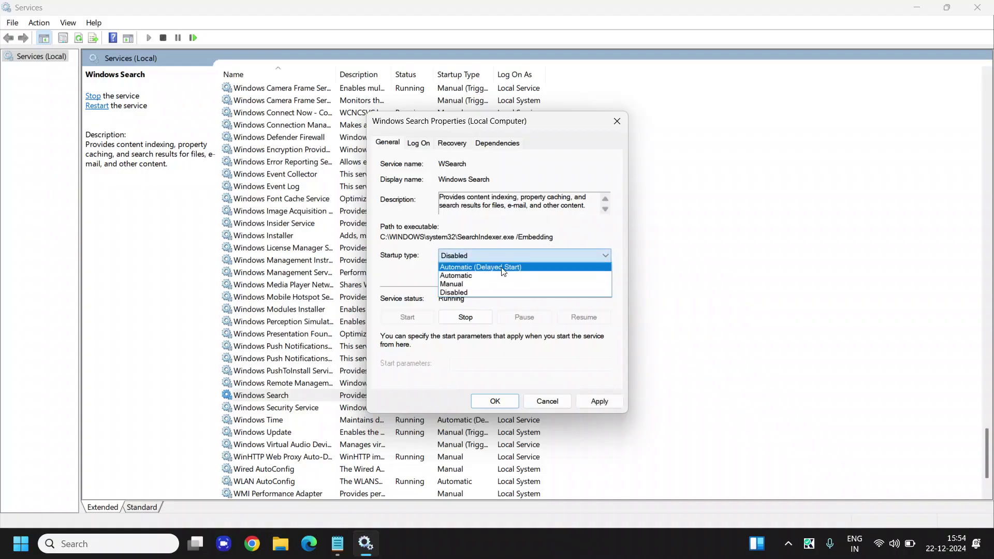
{"action": "left_click", "coordinate": [501, 266]}
{"action": "left_click", "coordinate": [515, 282]}
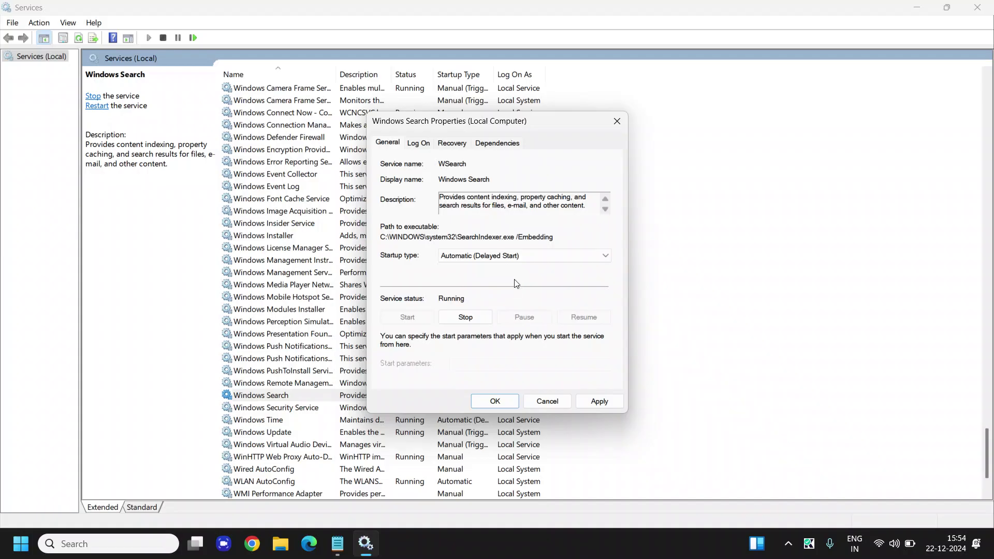
{"action": "left_click", "coordinate": [594, 402]}
{"action": "left_click", "coordinate": [503, 404]}
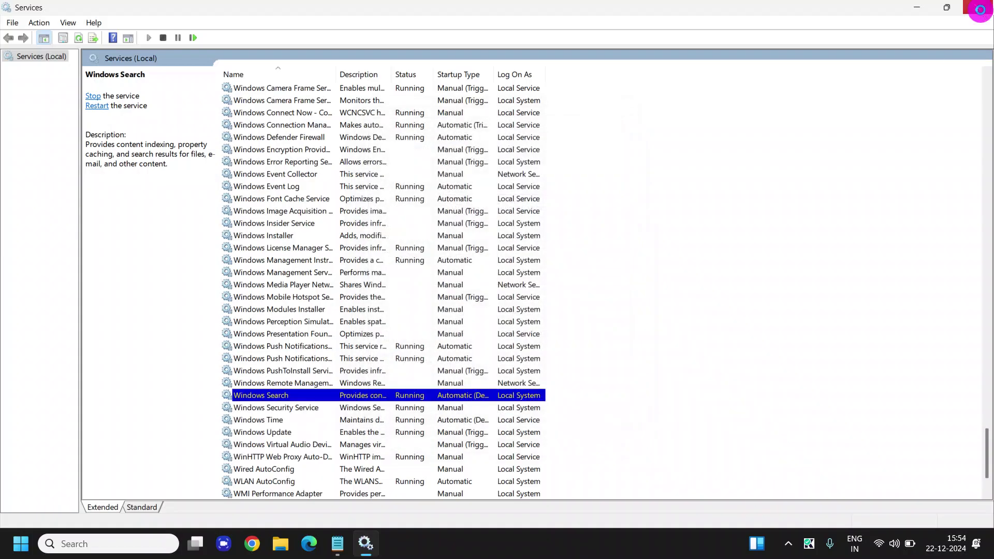
{"action": "left_click", "coordinate": [977, 7]}
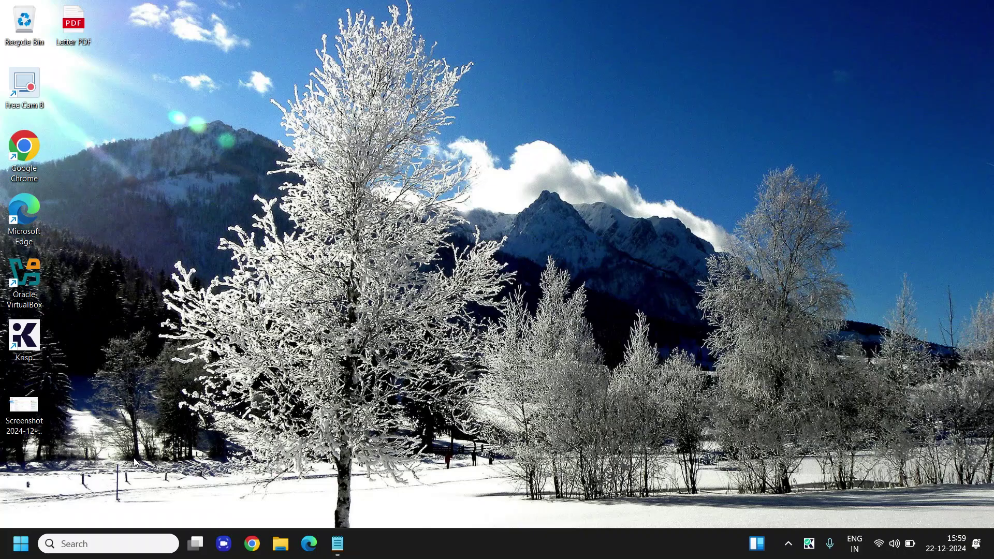
Open the Start button's quick-link menu from the desktop.
{"action": "right_click", "coordinate": [21, 544]}
Enter cmd in the Run dialog to launch an administrator Command Prompt.
{"action": "left_click", "coordinate": [38, 469]}
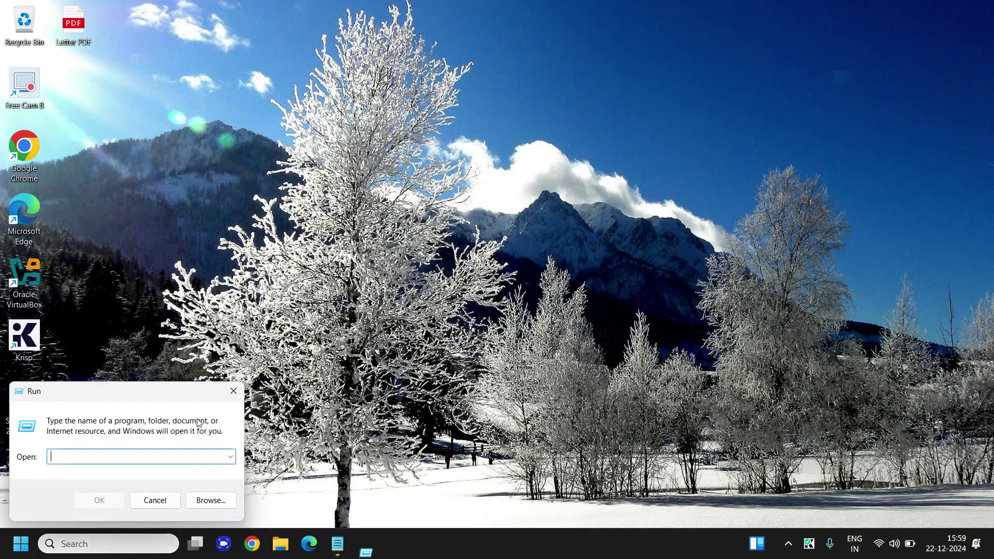
{"action": "type", "text": "cmd"}
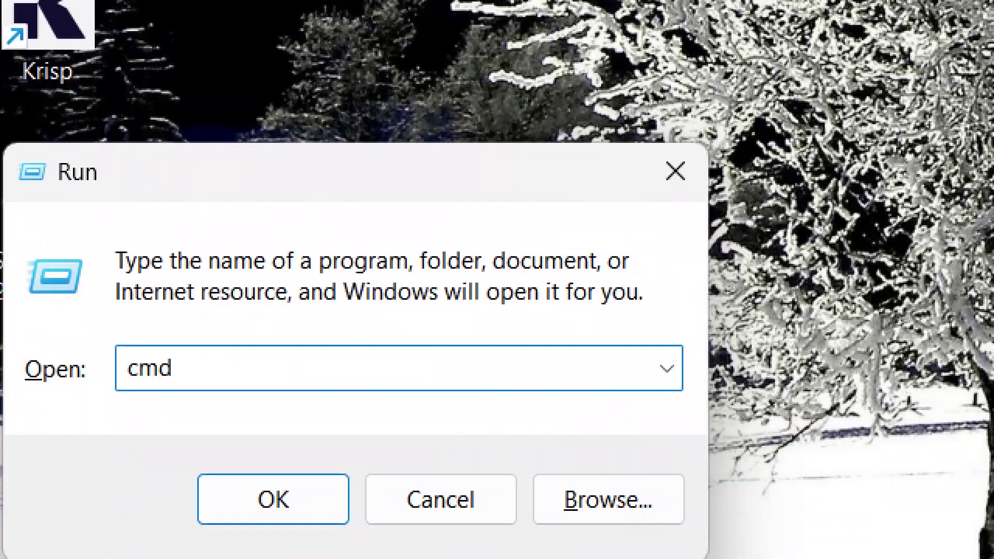
{"action": "key", "text": "ctrl+a"}
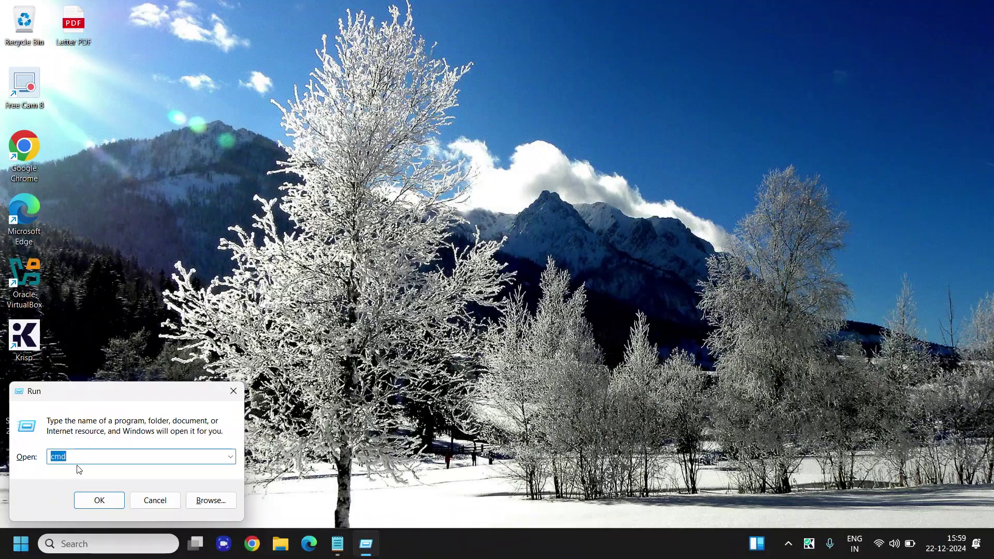
{"action": "key", "text": "End"}
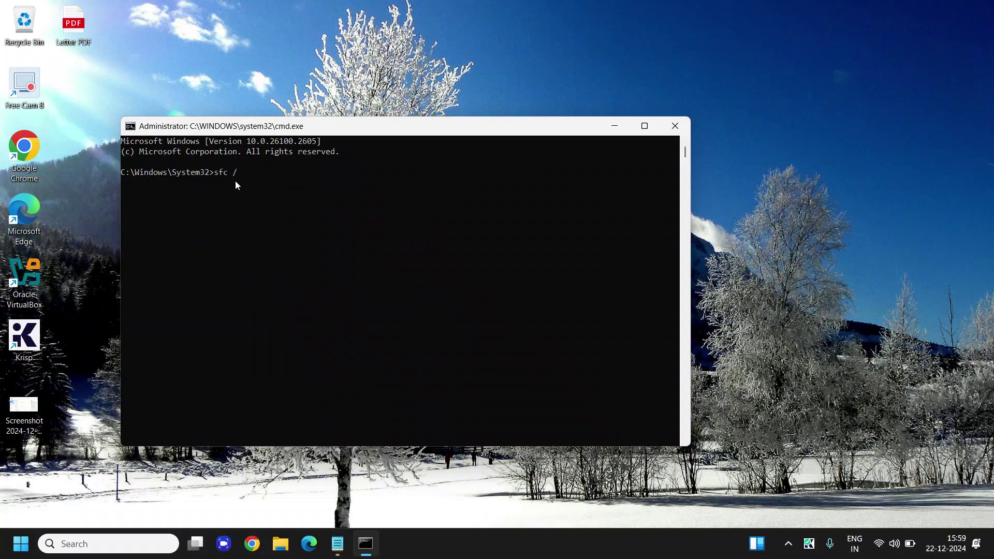
Start the sfc /scannow system file check from the administrator Command Prompt.
{"action": "type", "text": "cannow"}
{"action": "key", "text": "Return"}
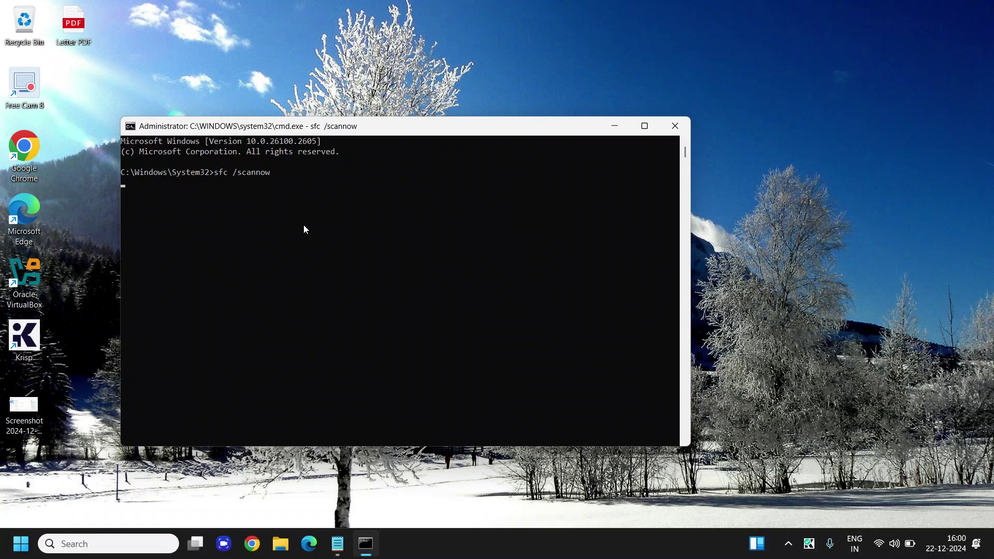